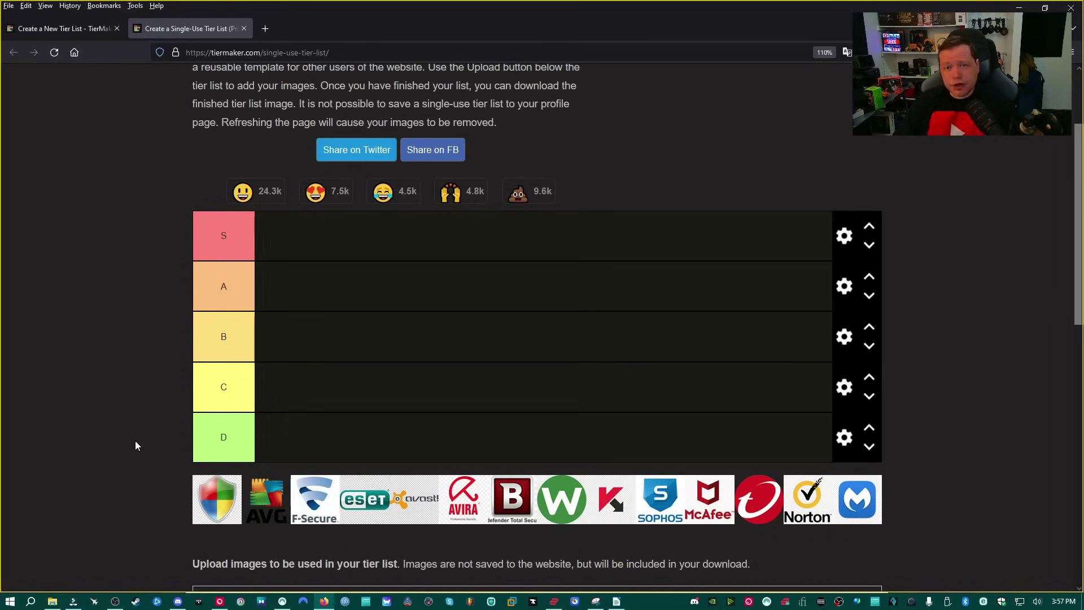
# Step: Put the Windows shield logo in tier B and move avast beside AVG in the pool
pyautogui.moveTo(211, 508); pyautogui.dragTo(278, 346)
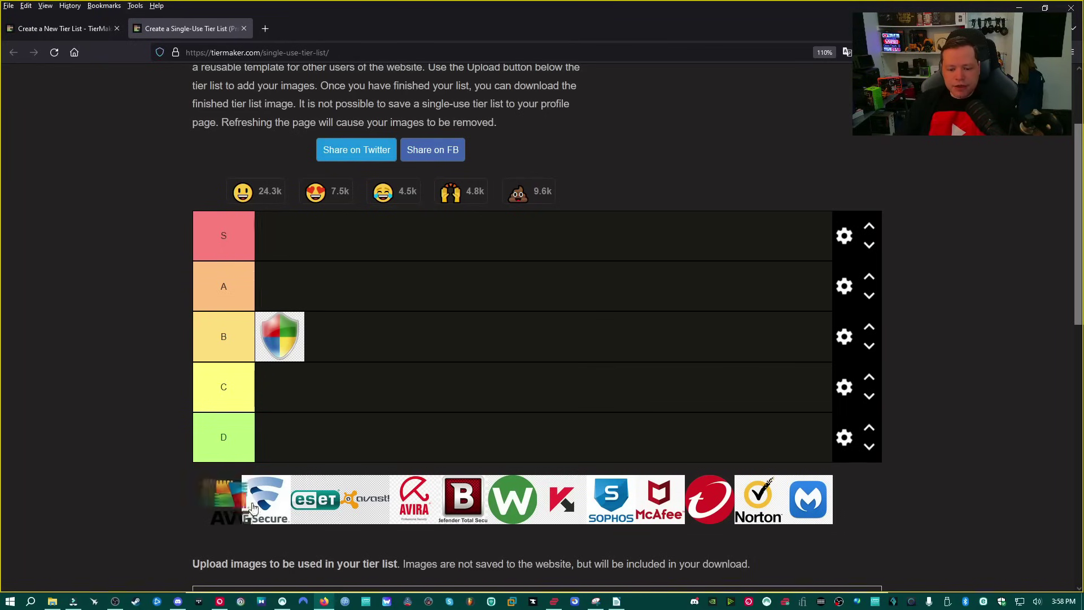
pyautogui.moveTo(359, 502); pyautogui.dragTo(262, 502)
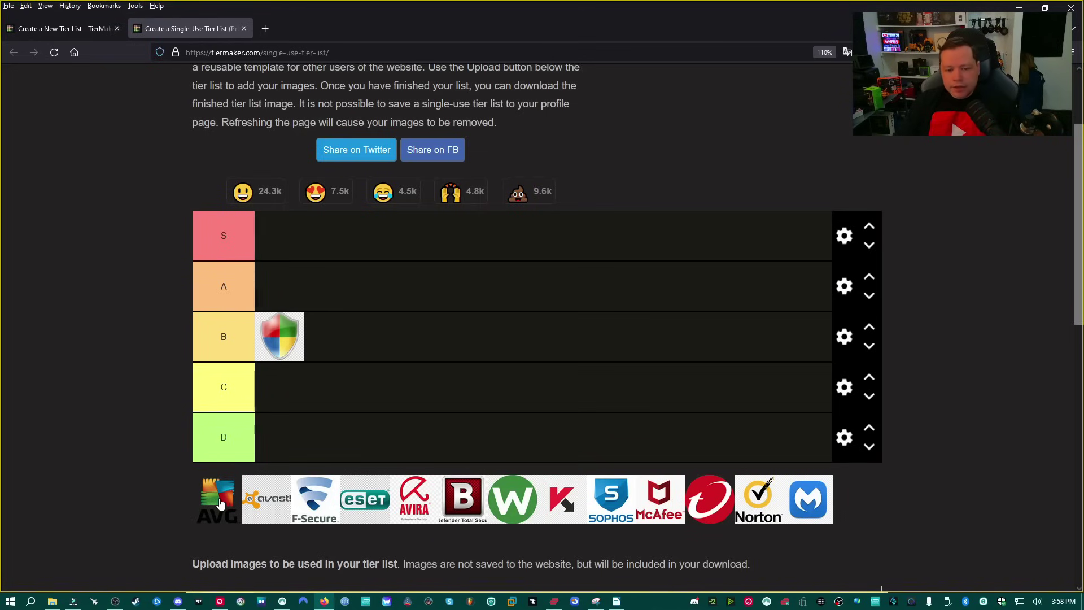
# Step: Place the AVG logo, then the avast logo right after it, in tier C
pyautogui.moveTo(221, 502); pyautogui.dragTo(283, 385)
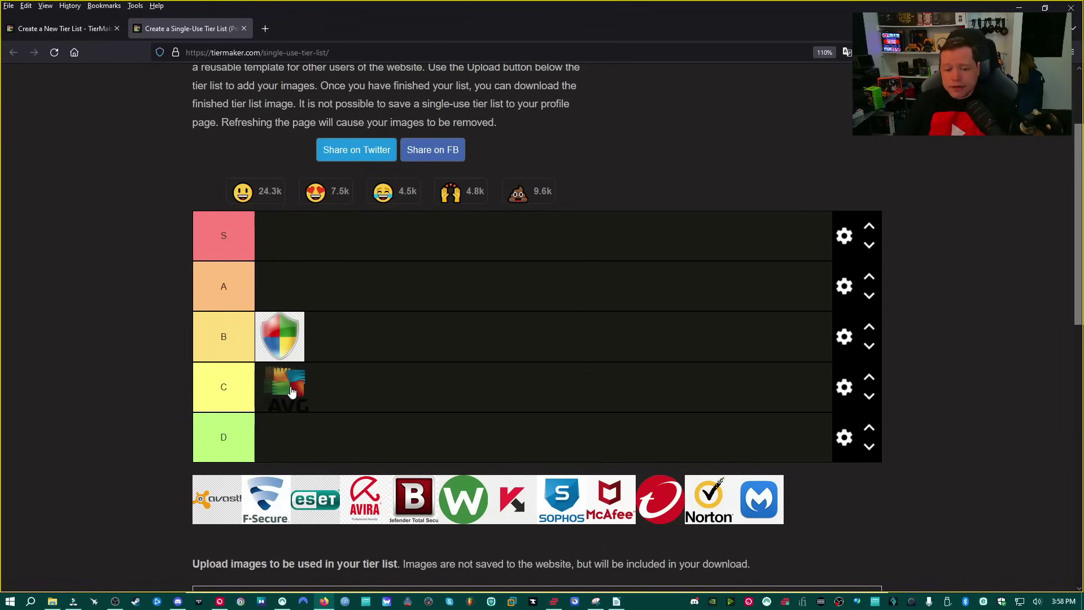
pyautogui.moveTo(217, 499); pyautogui.dragTo(334, 395)
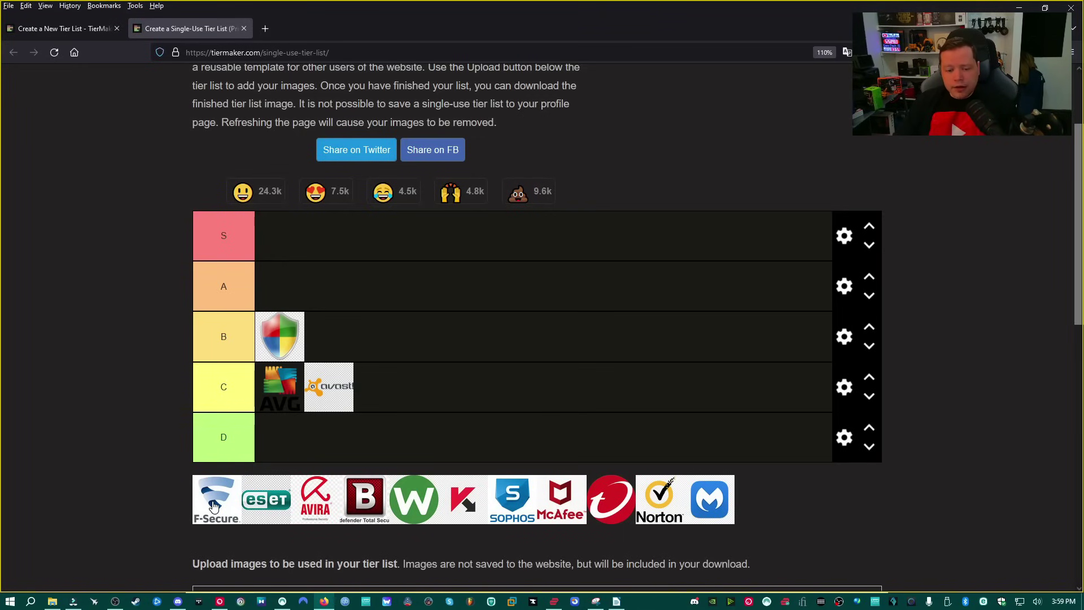
# Step: Move the F-Secure logo from the pool into the first slot of tier A
pyautogui.moveTo(214, 506); pyautogui.dragTo(332, 290)
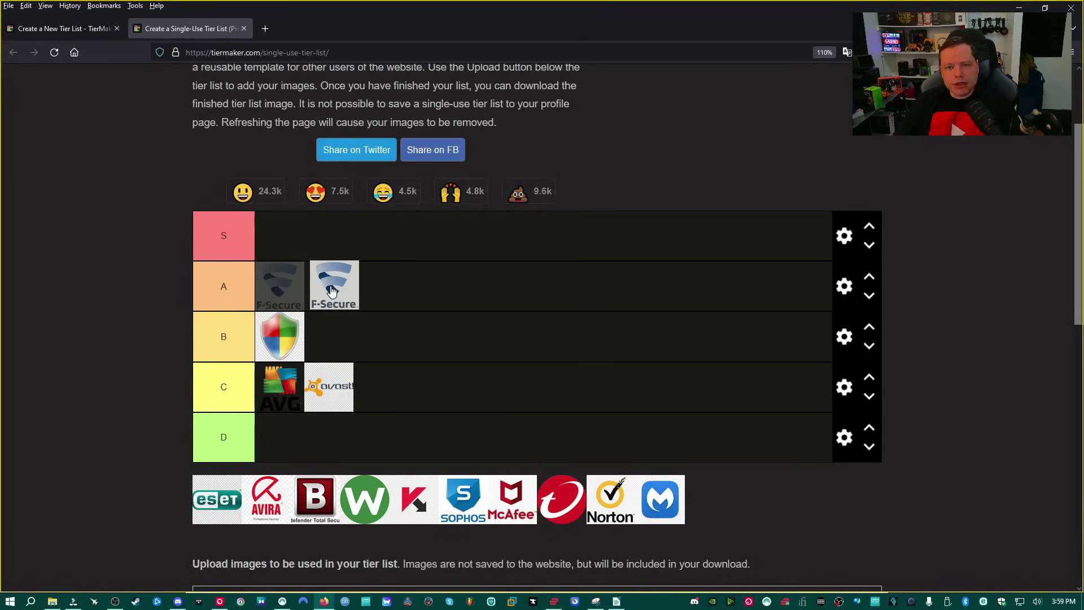
pyautogui.moveTo(331, 290); pyautogui.dragTo(285, 250)
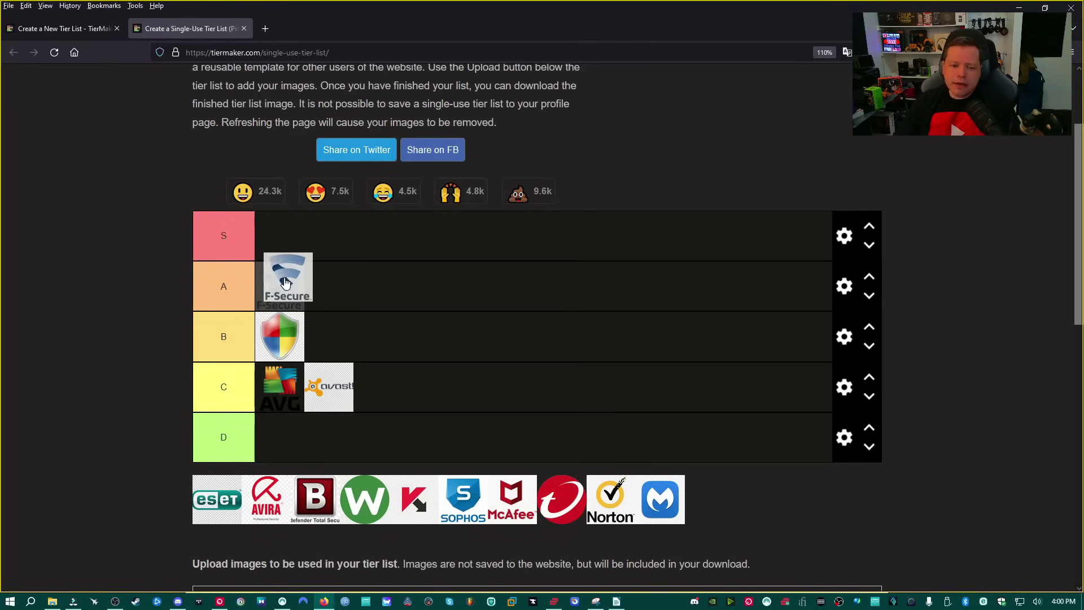
pyautogui.moveTo(285, 282)
pyautogui.mouseDown()
pyautogui.moveTo(287, 252)
pyautogui.moveTo(285, 290)
pyautogui.mouseUp()
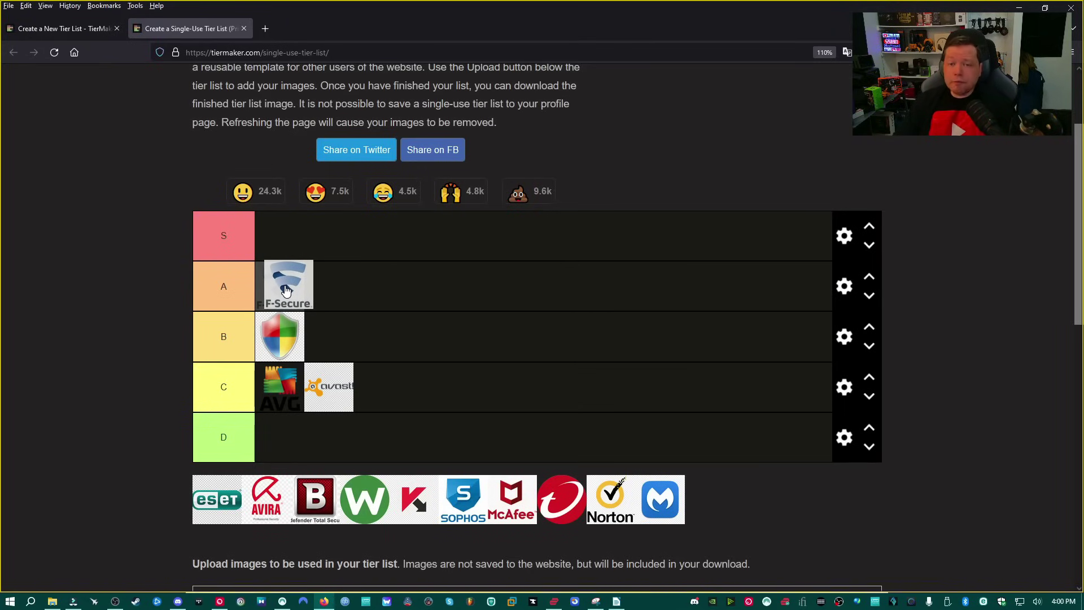
pyautogui.moveTo(286, 290); pyautogui.dragTo(278, 291)
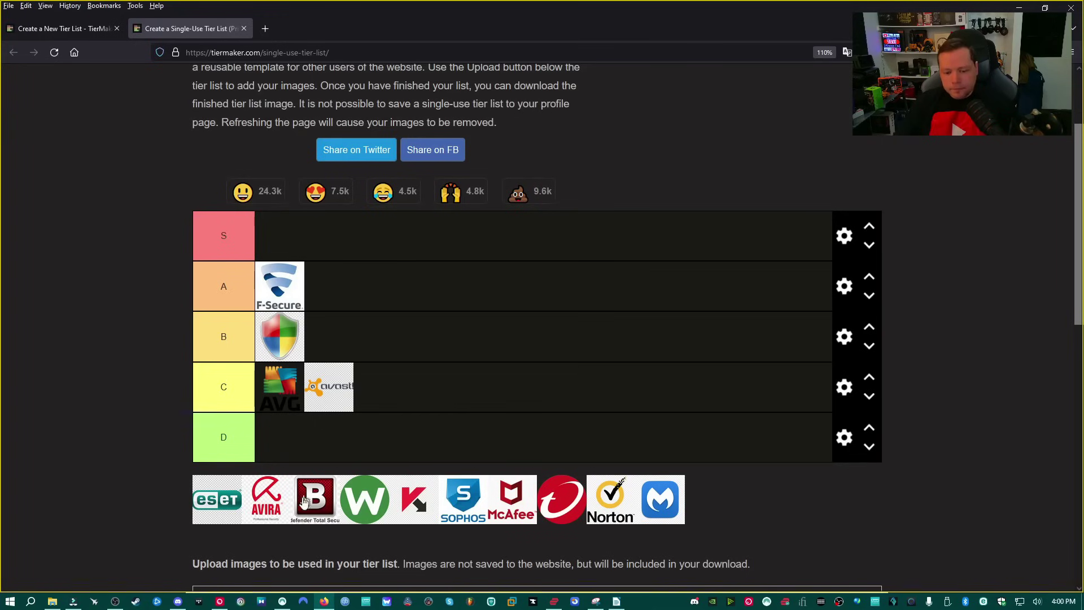
# Step: Add Avira and then the green Webroot W to tier B after the Windows shield
pyautogui.moveTo(263, 505); pyautogui.dragTo(338, 343)
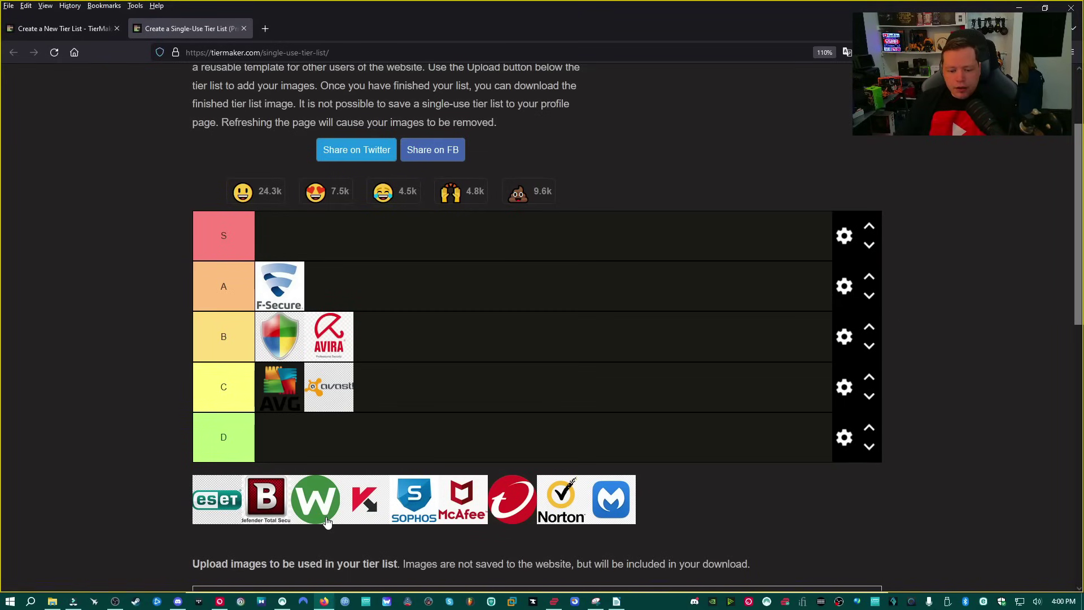
pyautogui.moveTo(324, 520); pyautogui.dragTo(399, 359)
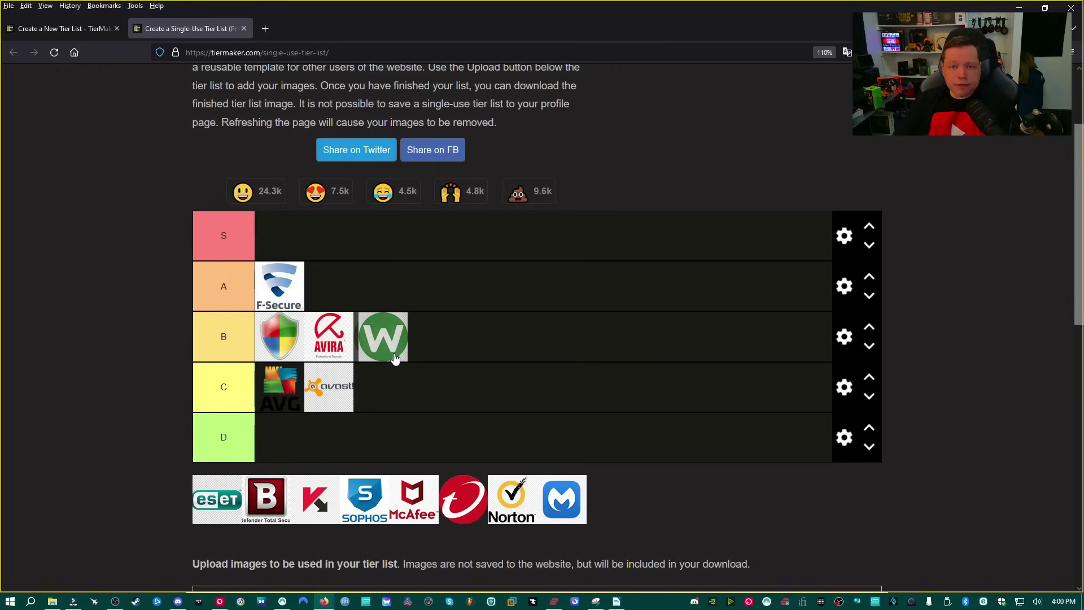
pyautogui.moveTo(395, 359)
pyautogui.mouseDown()
pyautogui.moveTo(395, 330)
pyautogui.moveTo(391, 363)
pyautogui.mouseUp()
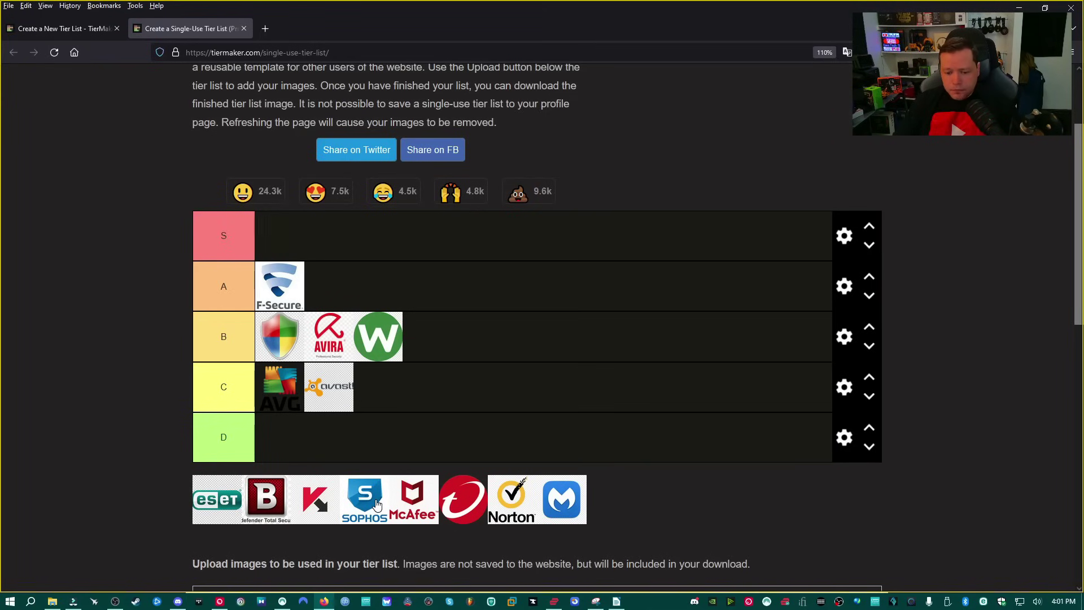
# Step: Rank Sophos in C after avast, Trend Micro in B, and McAfee in D
pyautogui.moveTo(376, 502); pyautogui.dragTo(399, 391)
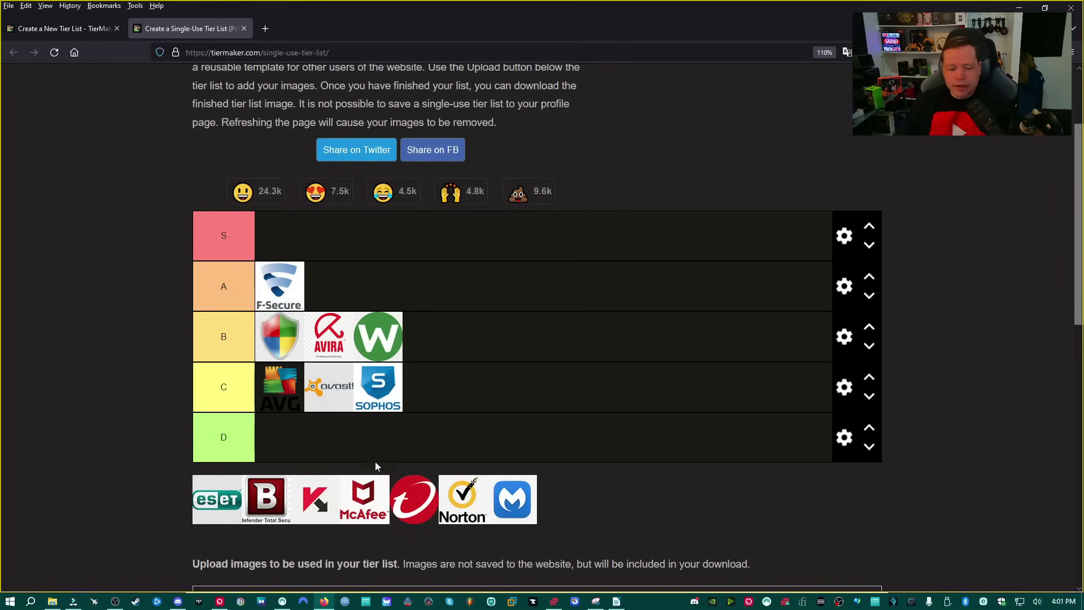
pyautogui.moveTo(421, 500); pyautogui.dragTo(429, 338)
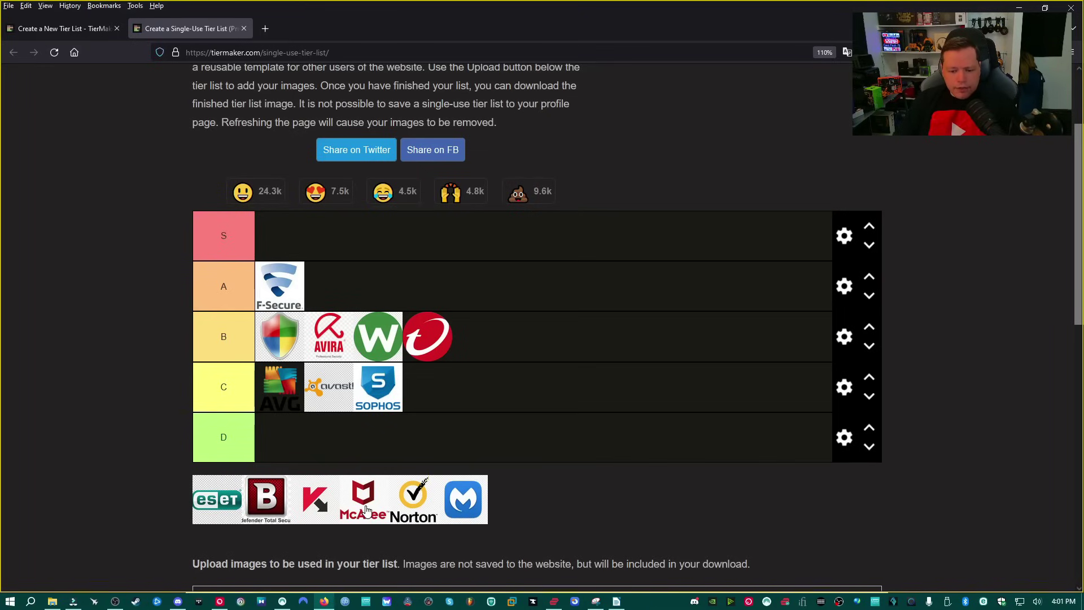
pyautogui.moveTo(372, 515)
pyautogui.mouseDown()
pyautogui.moveTo(430, 407)
pyautogui.moveTo(370, 514)
pyautogui.mouseUp()
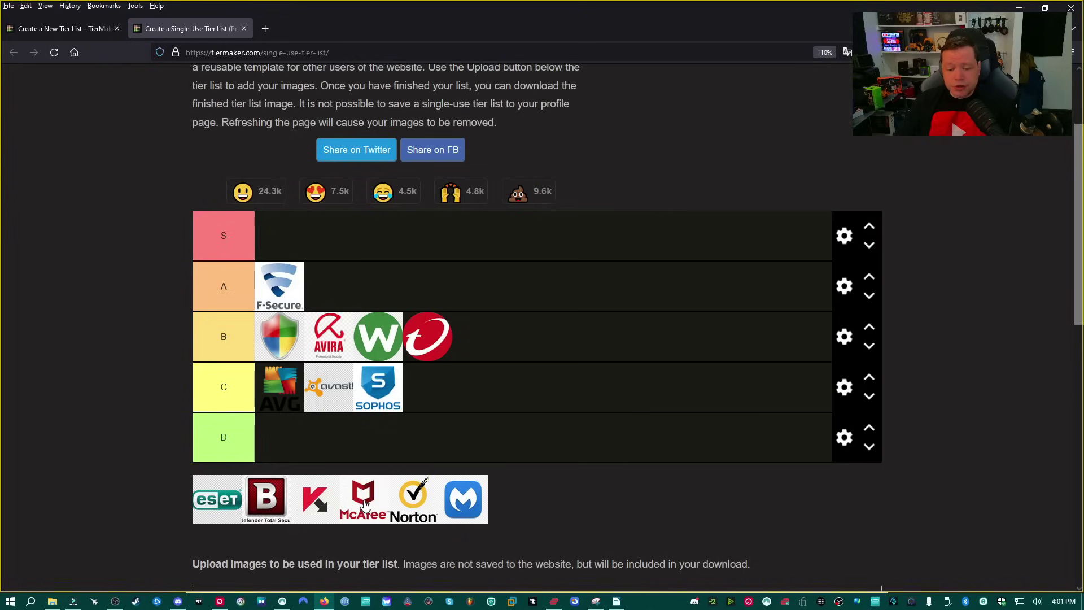
pyautogui.moveTo(377, 501); pyautogui.dragTo(308, 446)
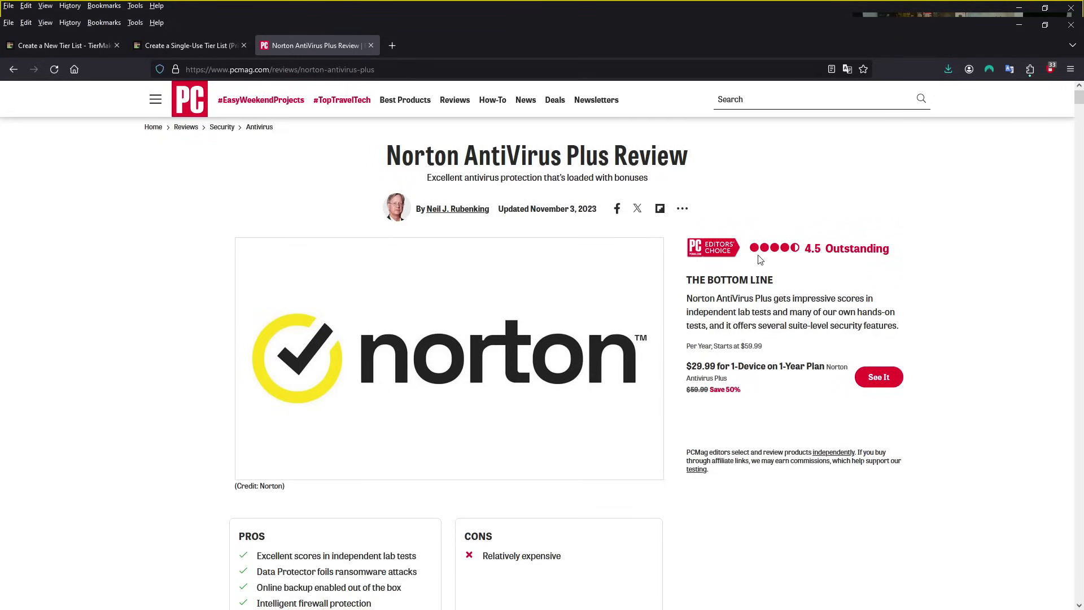
# Step: Scroll the Norton review down past the Pros/Cons boxes to the specs table and summary
pyautogui.scroll(-2, 661, 248)
pyautogui.scroll(-3, 661, 248)
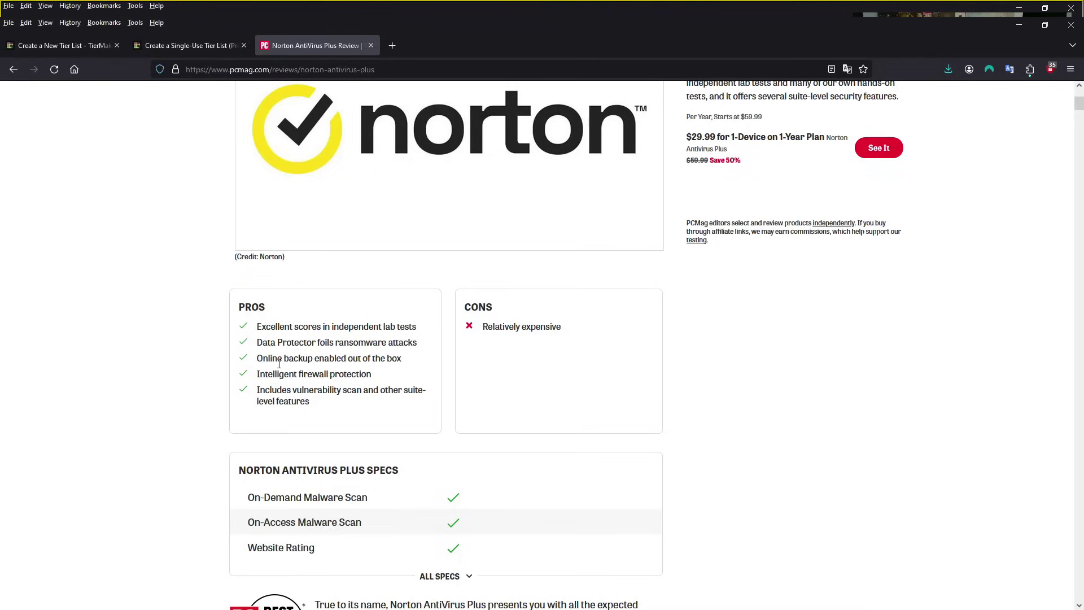
pyautogui.scroll(-2, 447, 389)
pyautogui.scroll(-3, 448, 389)
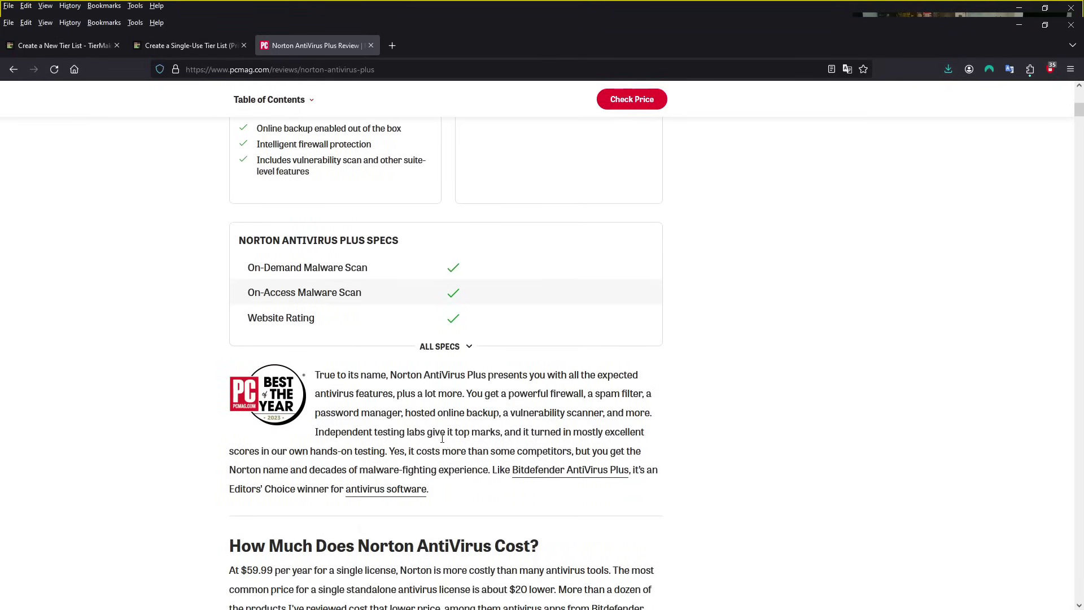
# Step: Close the PCMag review tab and settle the Norton logo in tier A beside F-Secure
pyautogui.hotkey('ctrl', 'w')
pyautogui.moveTo(468, 522); pyautogui.dragTo(333, 303)
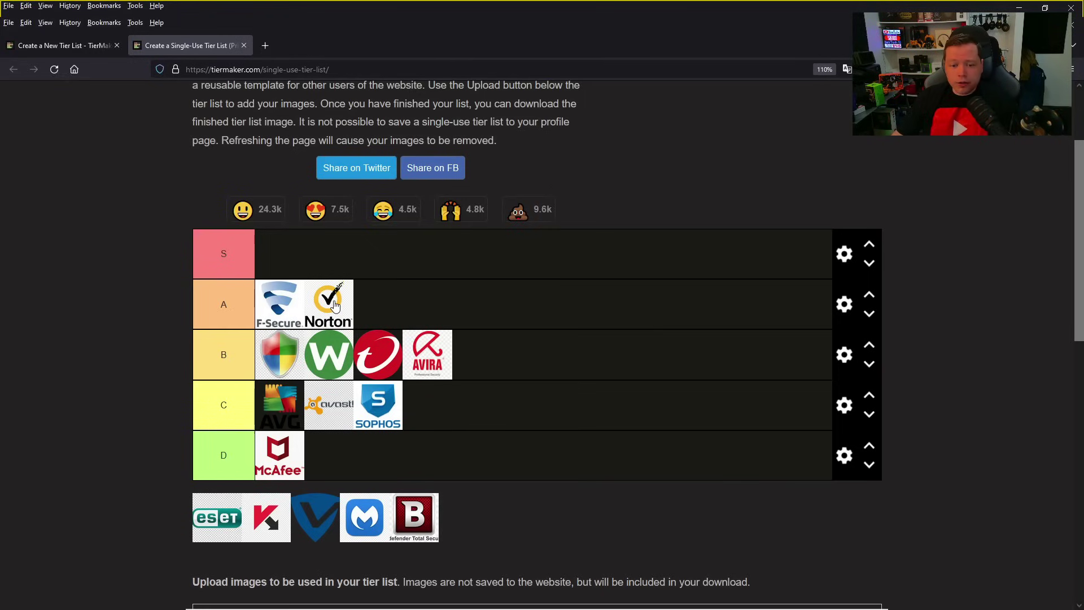
pyautogui.moveTo(334, 306)
pyautogui.mouseDown()
pyautogui.moveTo(331, 256)
pyautogui.moveTo(342, 313)
pyautogui.mouseUp()
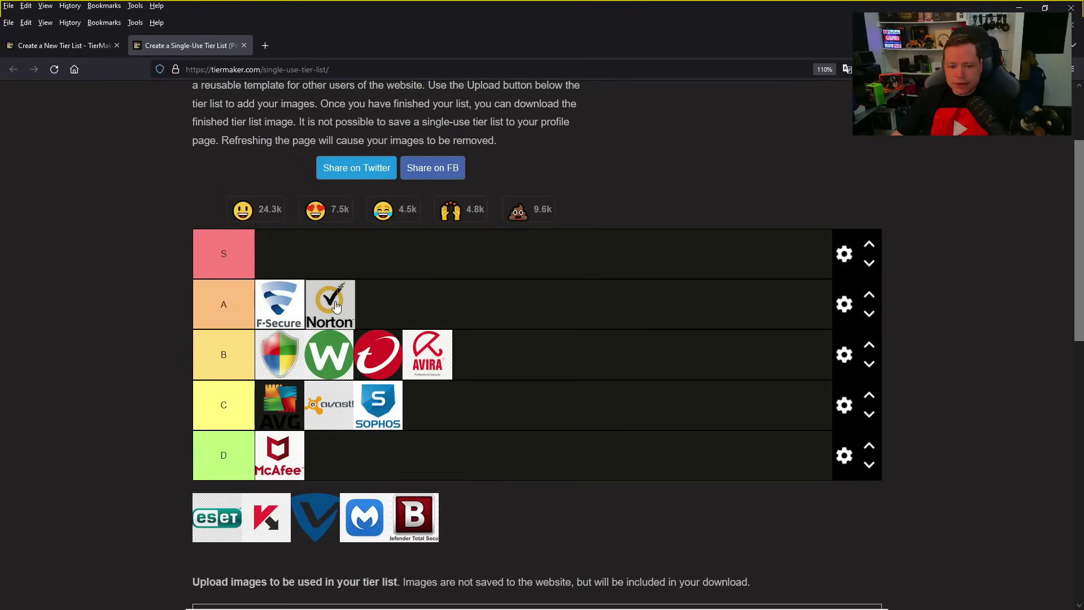
pyautogui.moveTo(336, 305); pyautogui.dragTo(336, 306)
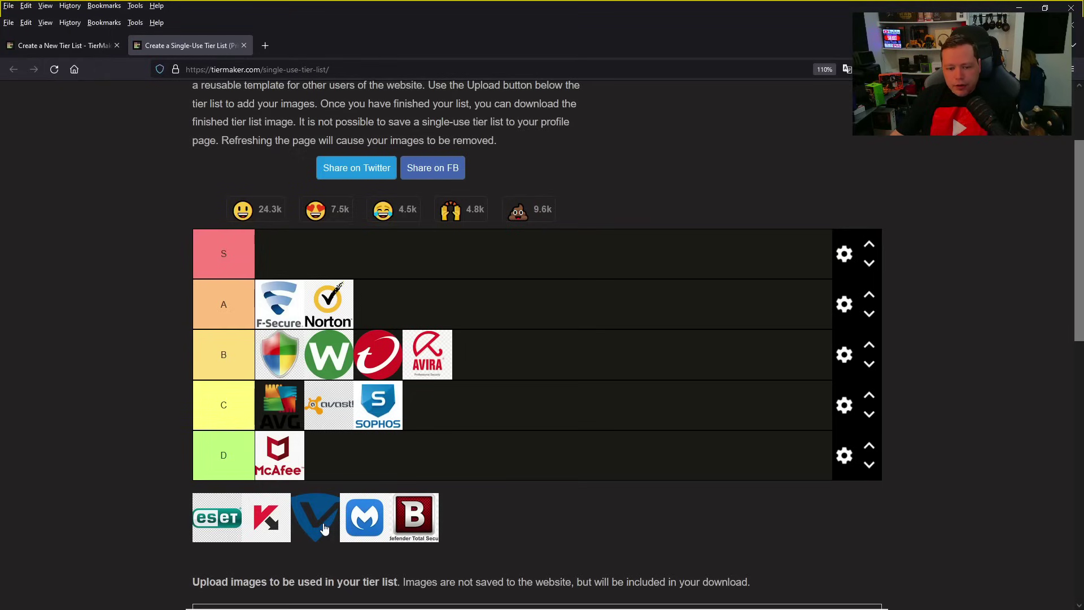
# Step: Put Vipre in tier B after Avira and Malwarebytes in tier A after Norton
pyautogui.moveTo(323, 527); pyautogui.dragTo(510, 362)
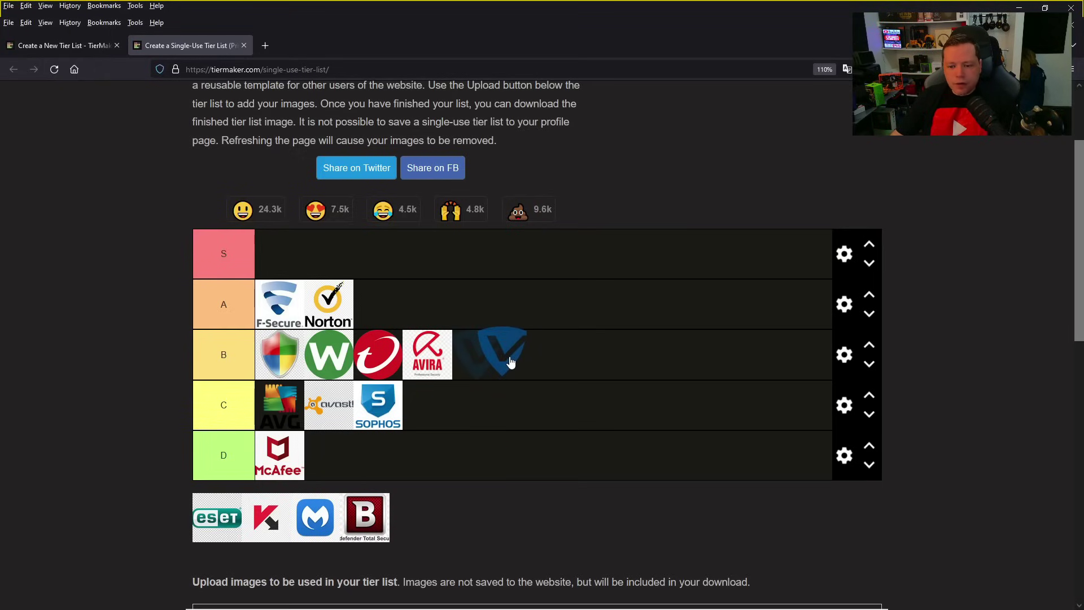
pyautogui.moveTo(509, 361)
pyautogui.mouseDown()
pyautogui.moveTo(486, 361)
pyautogui.moveTo(456, 323)
pyautogui.moveTo(499, 371)
pyautogui.moveTo(440, 310)
pyautogui.moveTo(495, 370)
pyautogui.moveTo(440, 309)
pyautogui.moveTo(498, 366)
pyautogui.moveTo(489, 364)
pyautogui.mouseUp()
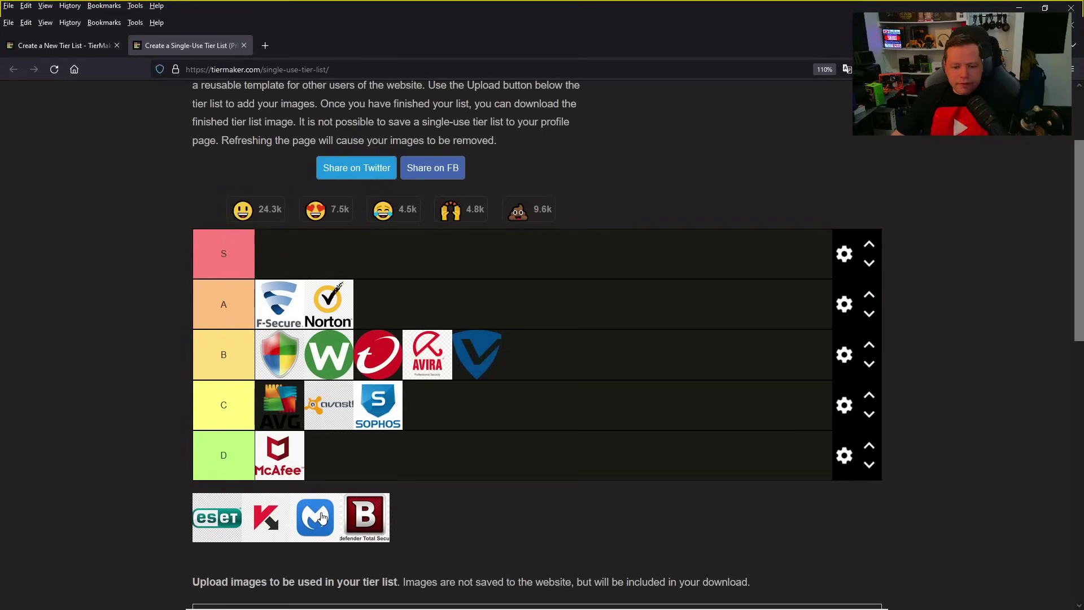
pyautogui.moveTo(316, 516); pyautogui.dragTo(384, 303)
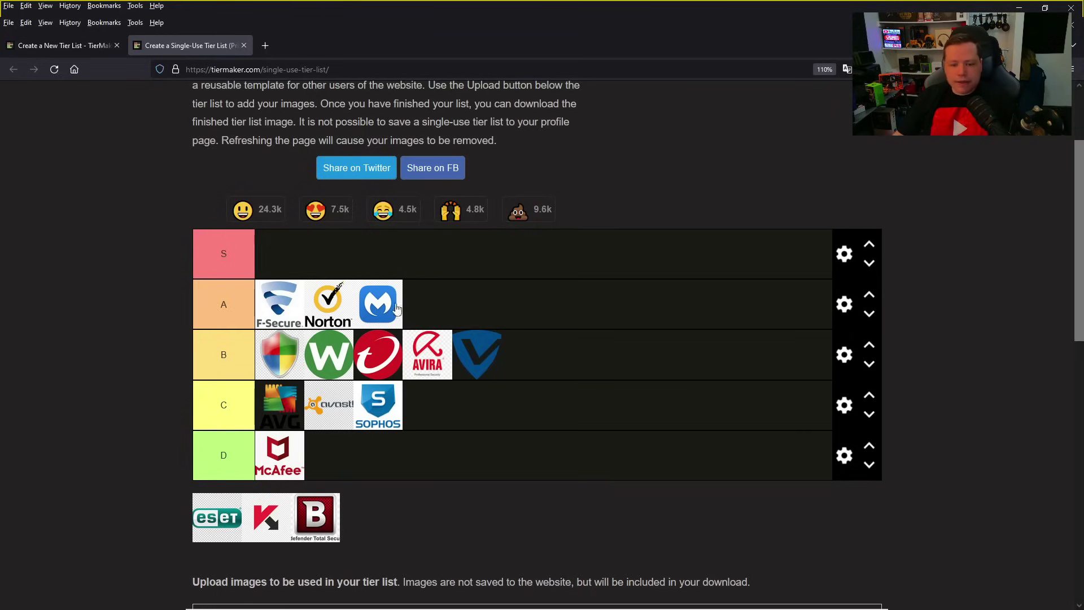
pyautogui.moveTo(382, 306)
pyautogui.mouseDown()
pyautogui.moveTo(370, 249)
pyautogui.moveTo(384, 307)
pyautogui.mouseUp()
# Step: Move Bitdefender from the unranked pool into tier A, following Malwarebytes
pyautogui.moveTo(330, 527); pyautogui.dragTo(427, 309)
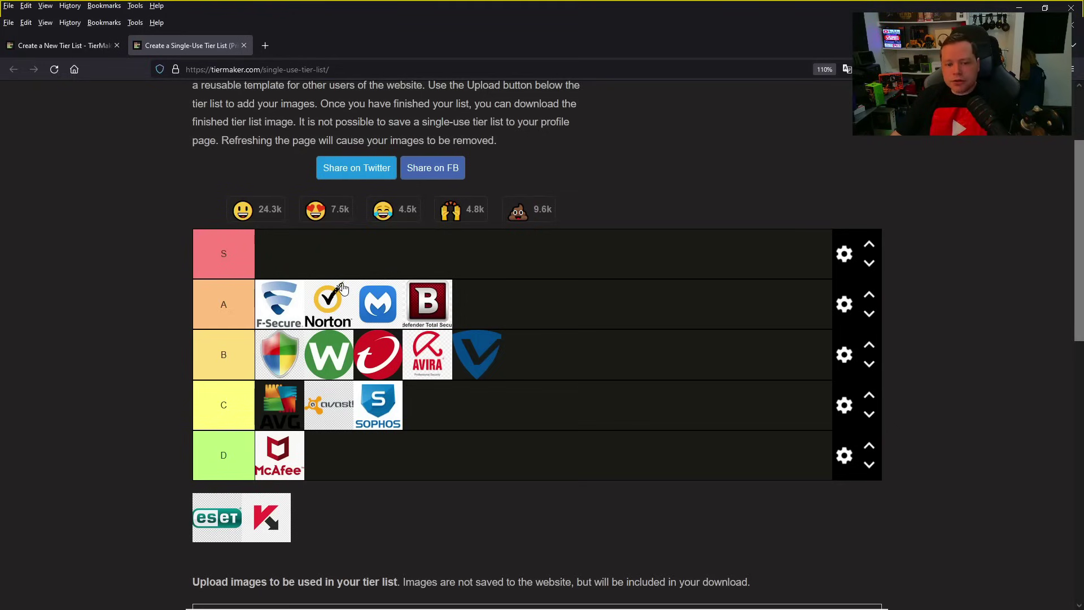
pyautogui.moveTo(438, 307)
pyautogui.mouseDown()
pyautogui.moveTo(433, 263)
pyautogui.moveTo(434, 320)
pyautogui.mouseUp()
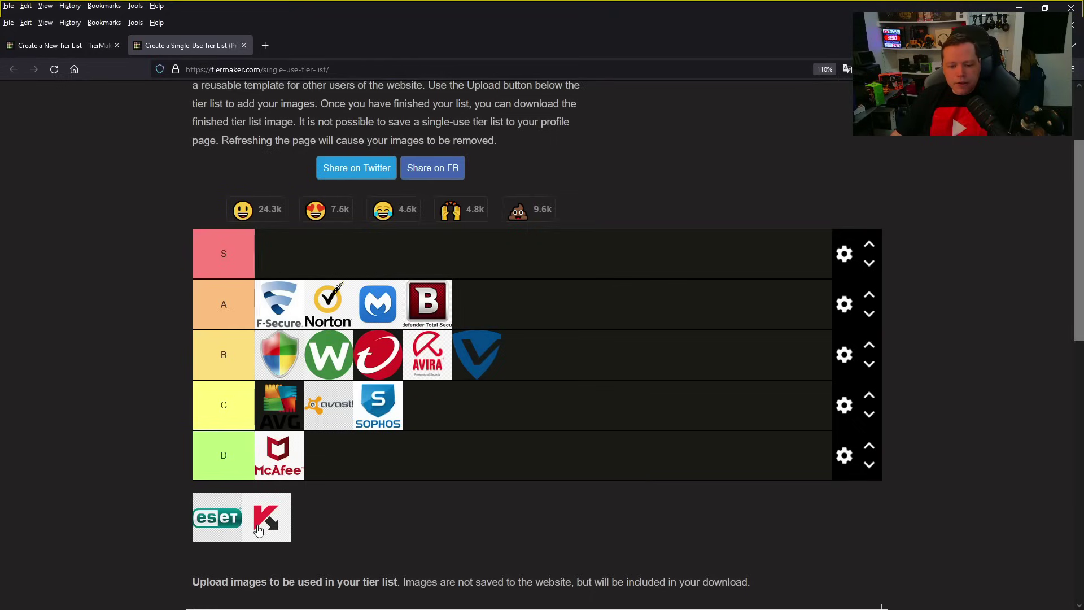
# Step: Drop Kaspersky into tier A as its fifth logo, after Bitdefender
pyautogui.moveTo(259, 530); pyautogui.dragTo(471, 315)
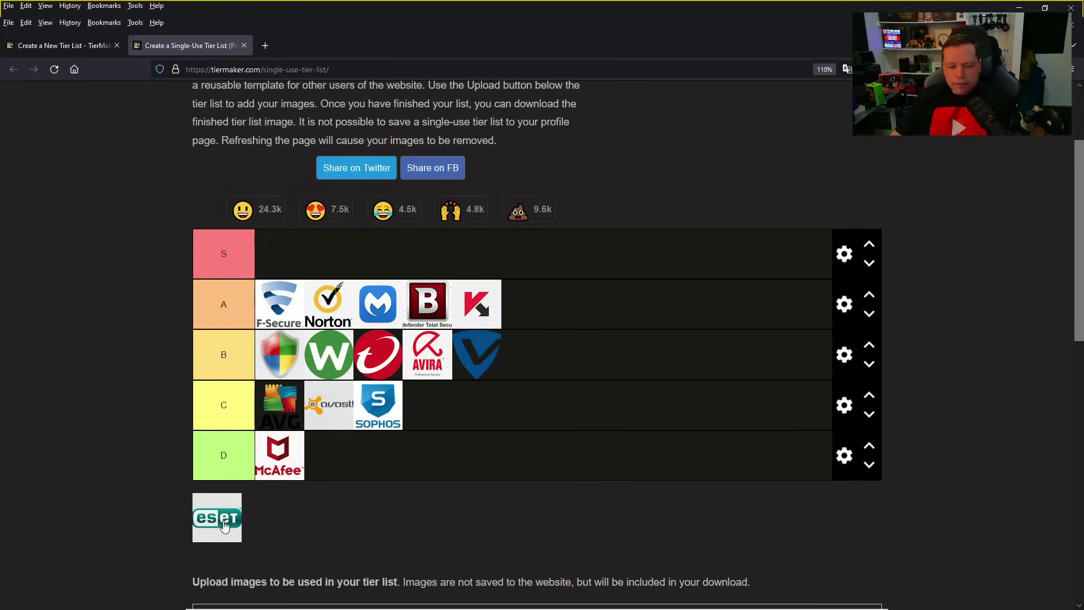
# Step: Move the last pool logo, ESET, through tier A up into the first slot of tier S
pyautogui.moveTo(224, 525); pyautogui.dragTo(539, 311)
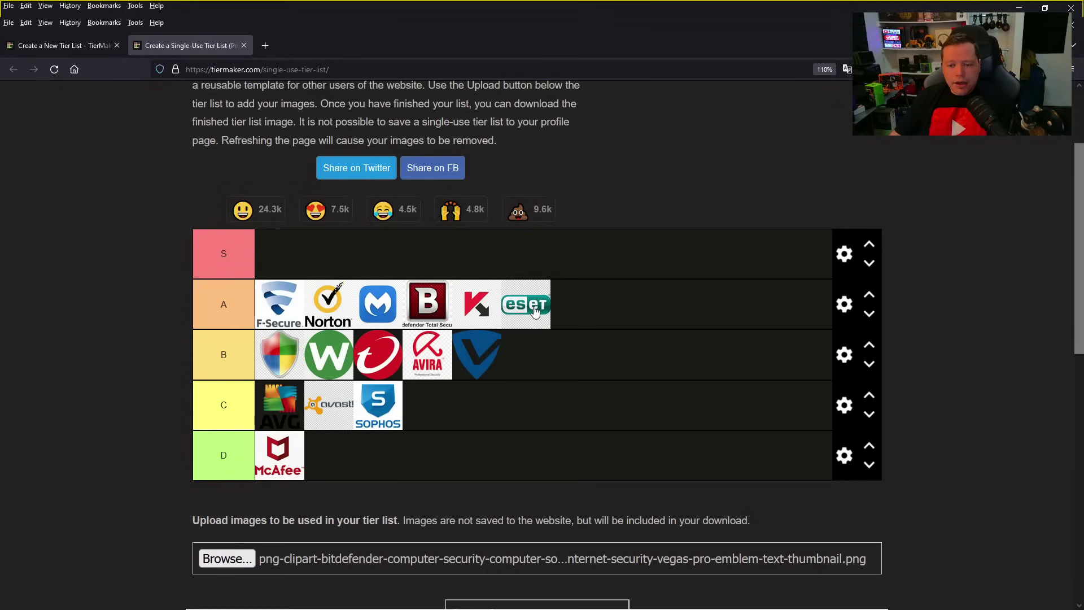
pyautogui.moveTo(537, 308); pyautogui.dragTo(293, 265)
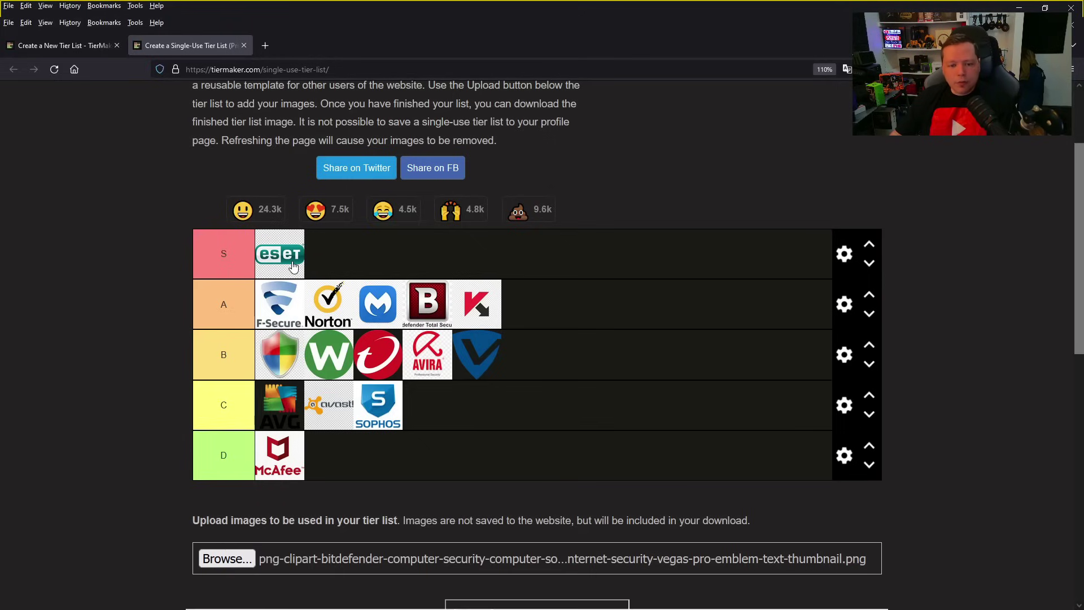